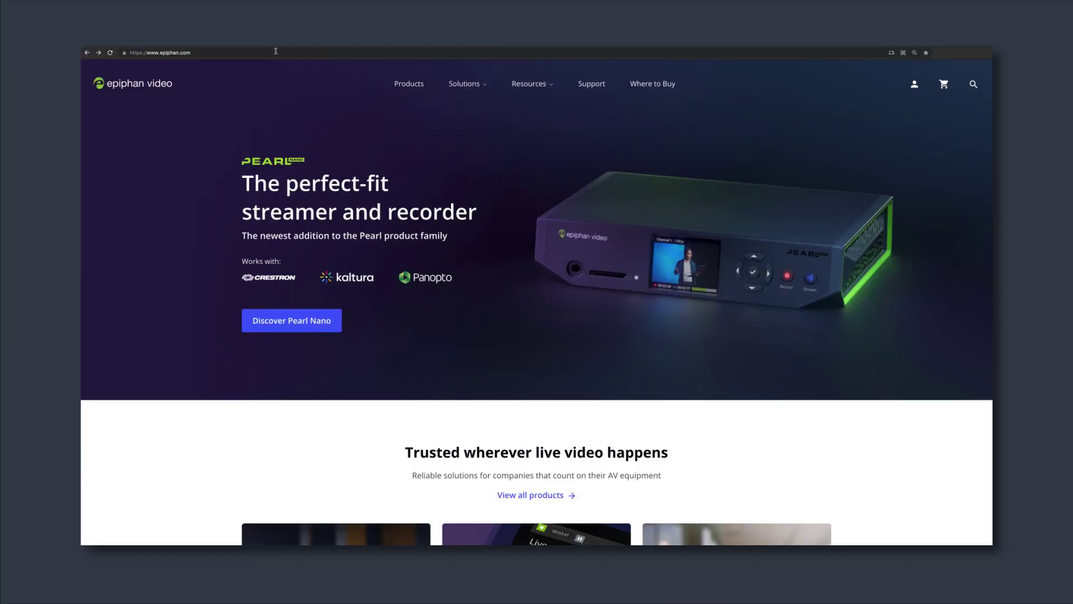
# Load the Pearl-2 admin page from its pasted address and sign in as admin with a blank password.
pyautogui.click(205, 53)
pyautogui.write('http://192.168.86.53/admin/infocfg')
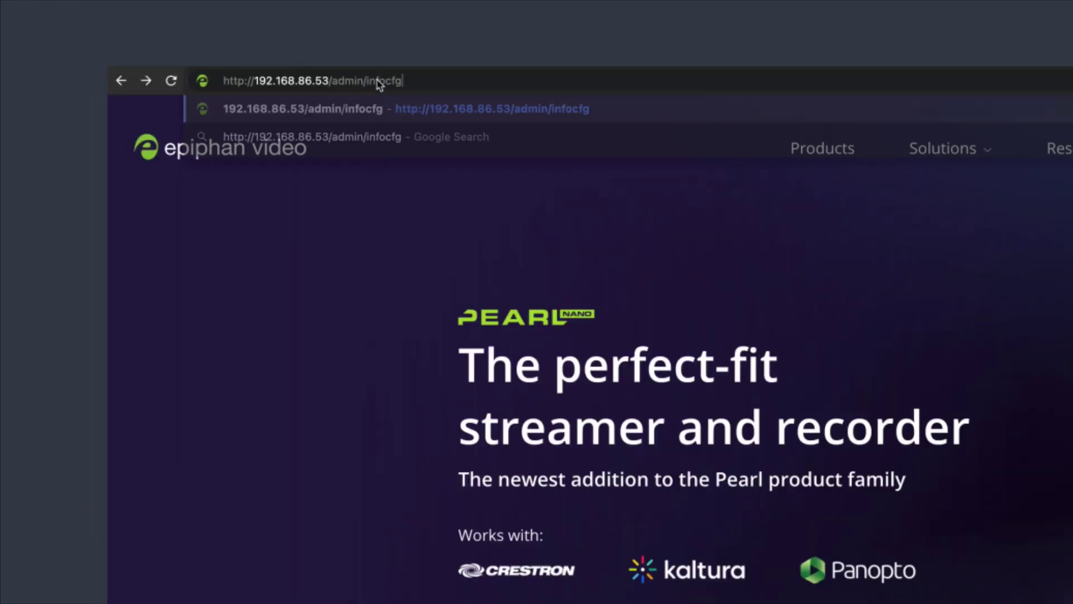
pyautogui.press('Return')
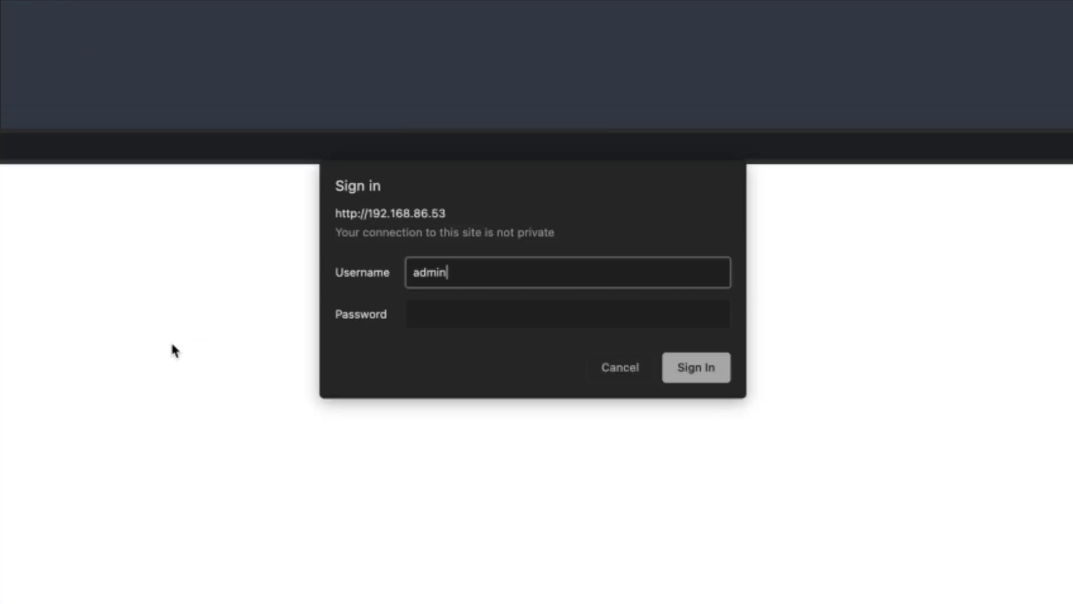
pyautogui.press('Tab')
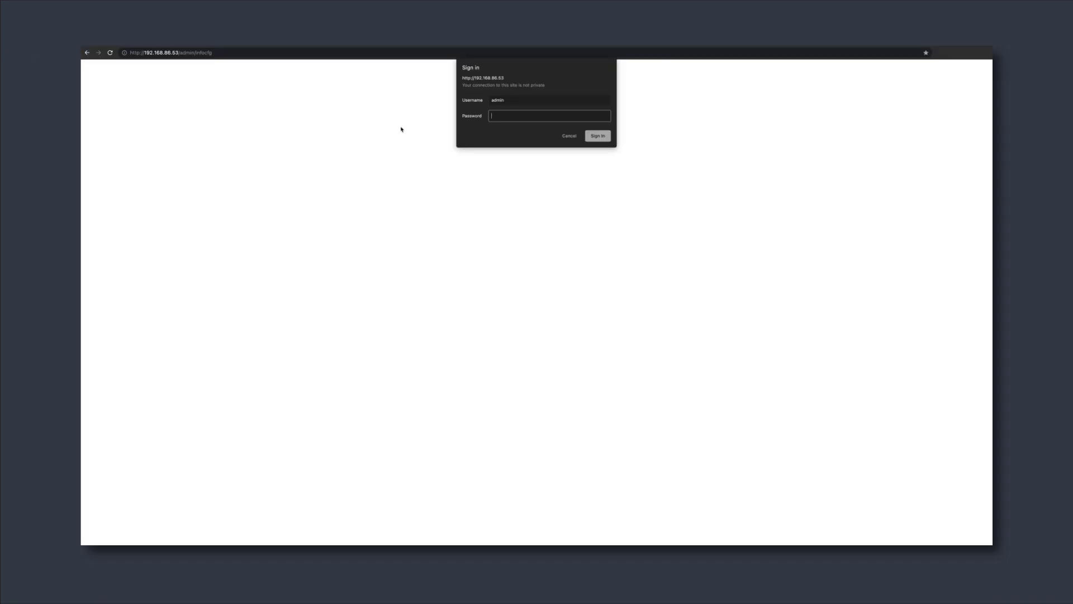
pyautogui.press('Return')
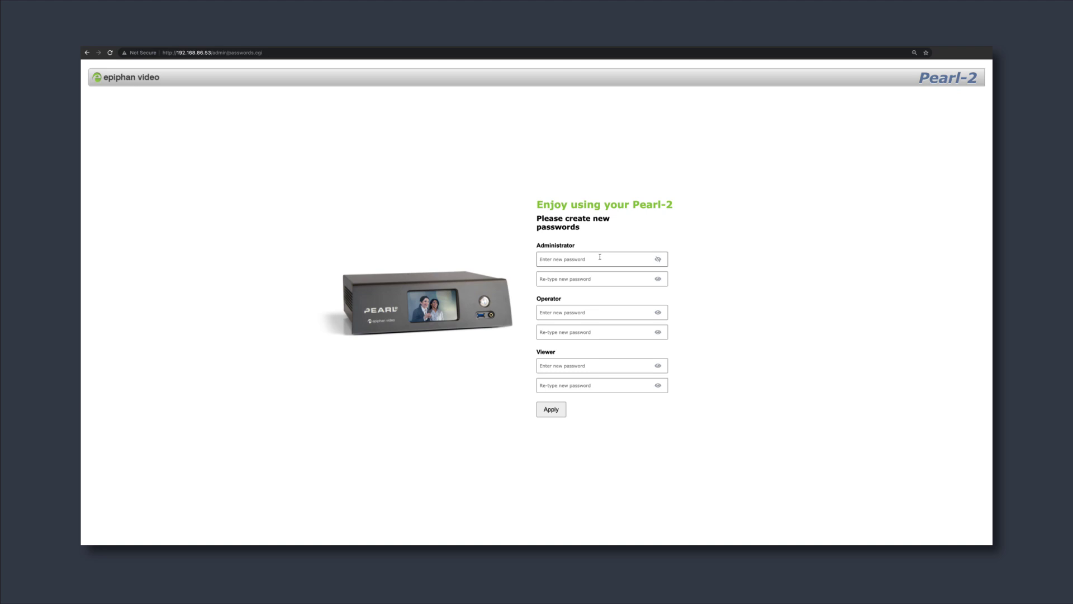
# Enter a new Administrator password, repeat it in the confirmation field, apply, and sign in again.
pyautogui.click(600, 256)
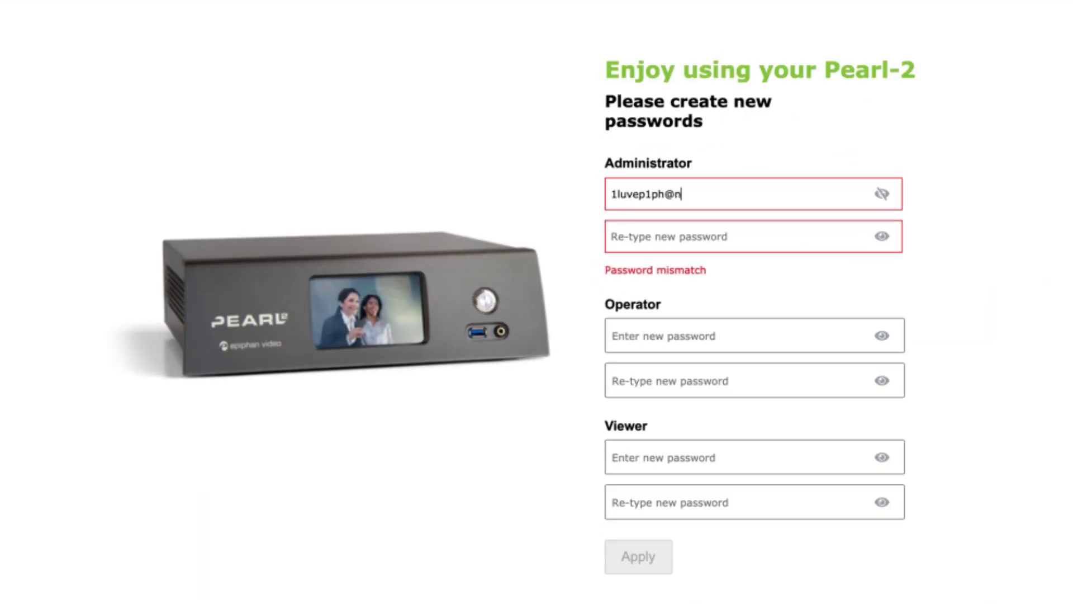
pyautogui.hotkey('ctrl', 'a')
pyautogui.press('Tab')
pyautogui.hotkey('ctrl', 'v')
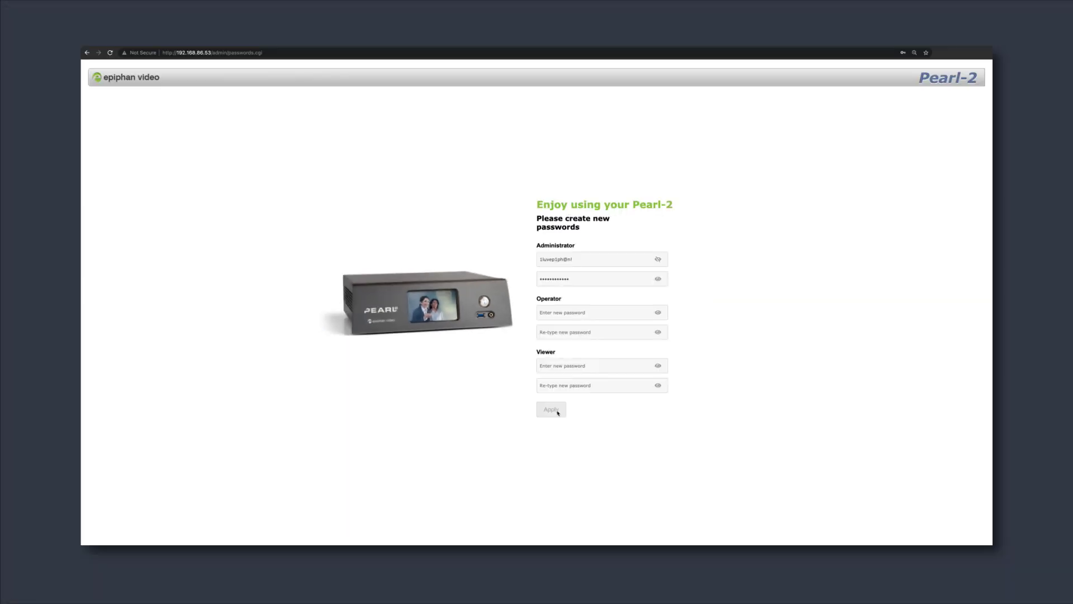
pyautogui.click(638, 547)
pyautogui.press('Return')
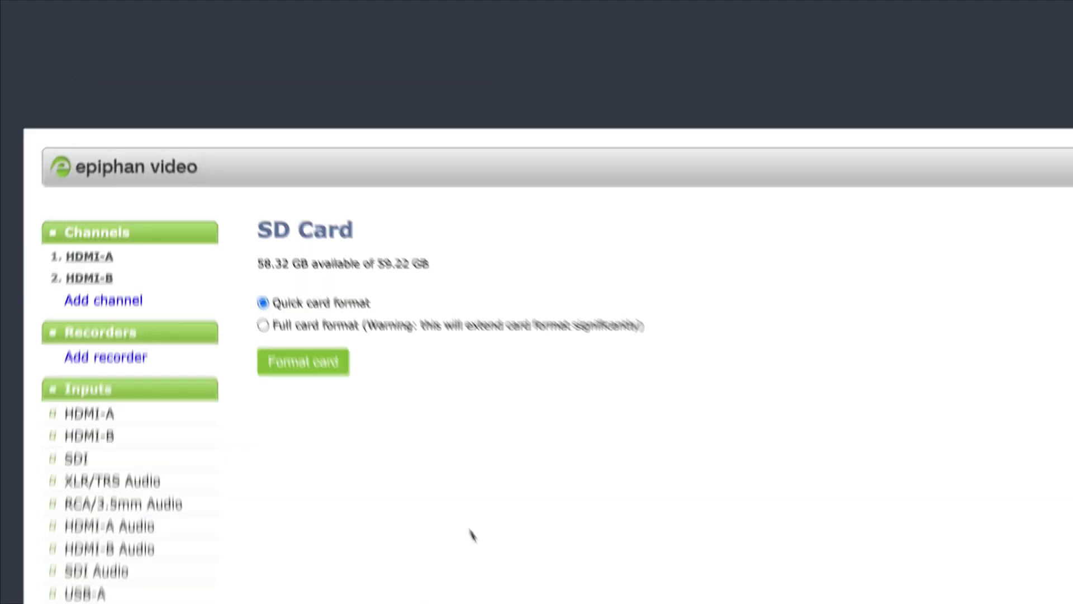
# Launch a Quick card format of the Pearl Mini's SD card.
pyautogui.click(220, 199)
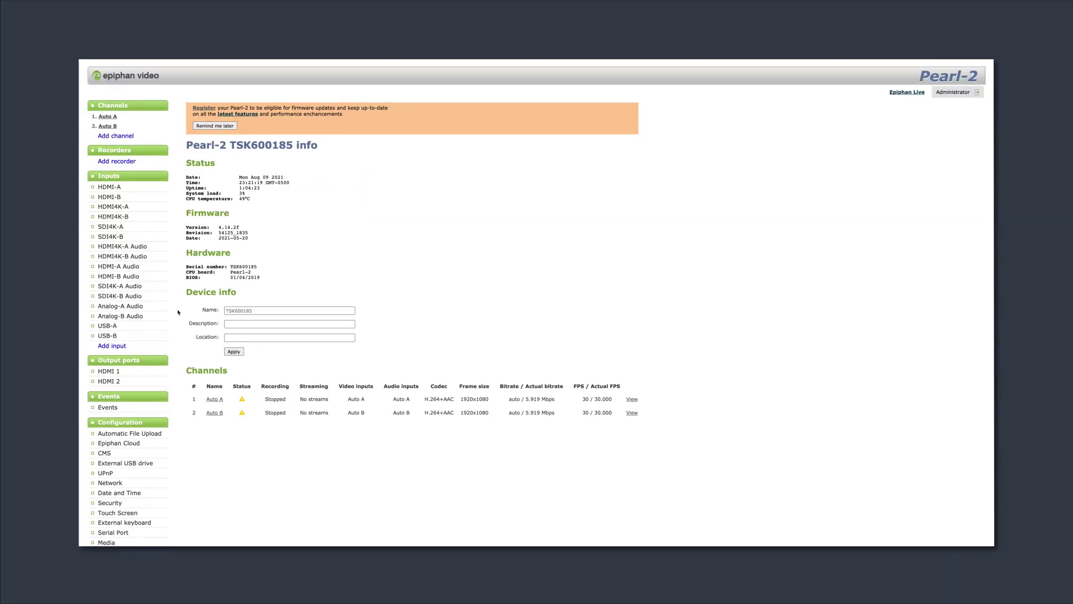
# Open Firmware Upgrade, then preview and scroll through the product registration form.
pyautogui.scroll(-3, 178, 312)
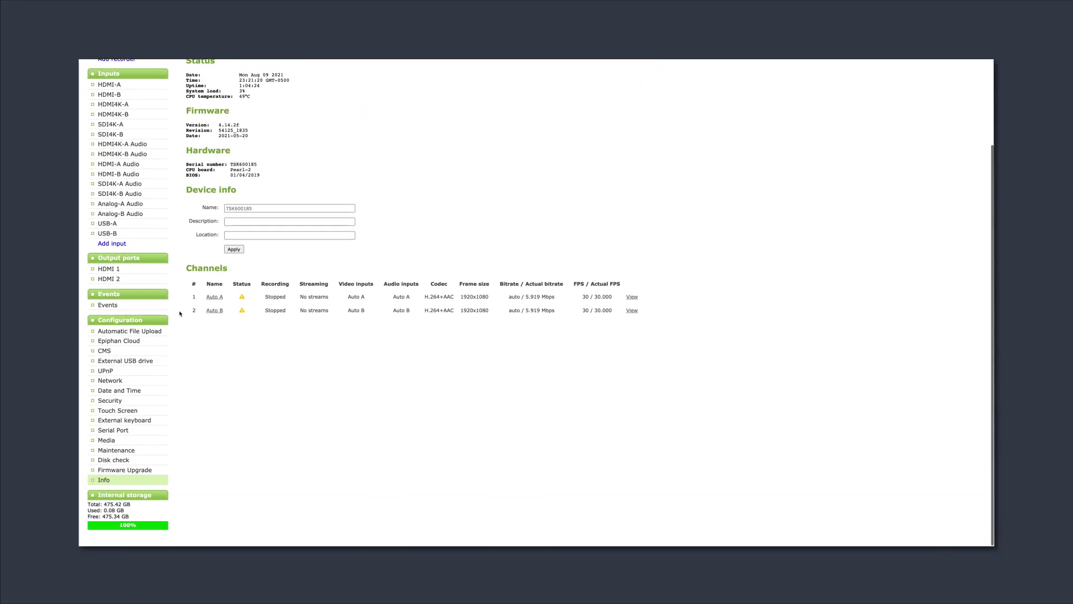
pyautogui.click(125, 470)
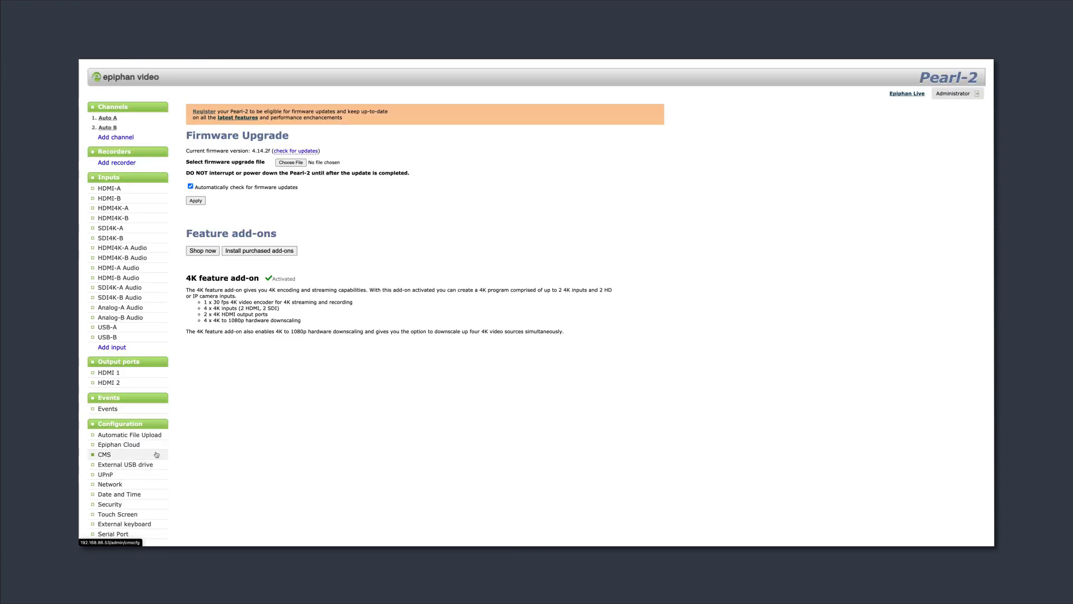
pyautogui.click(213, 113)
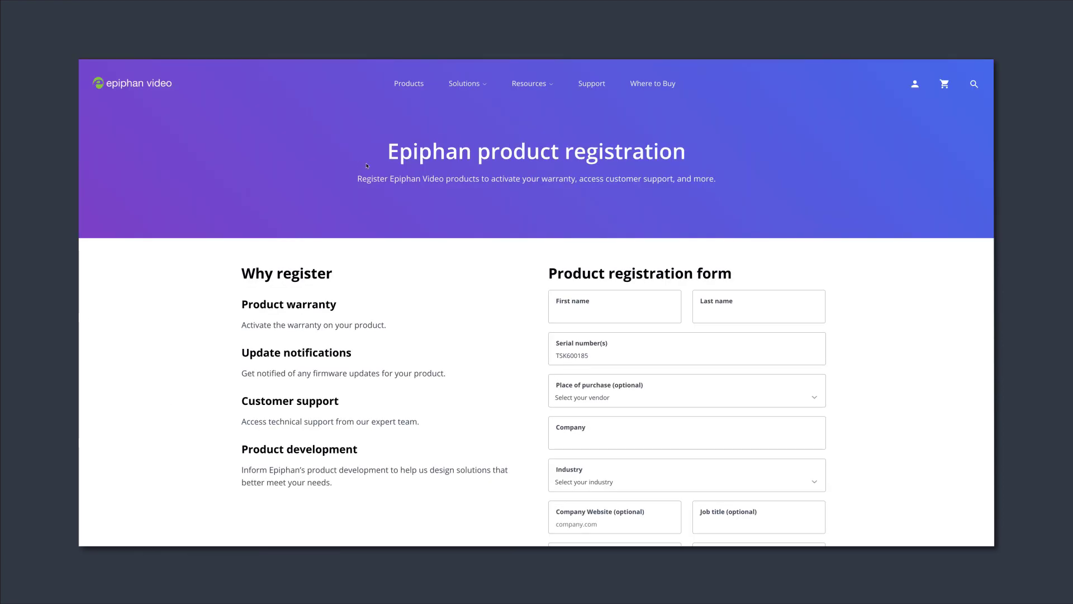
pyautogui.scroll(-2, 389, 174)
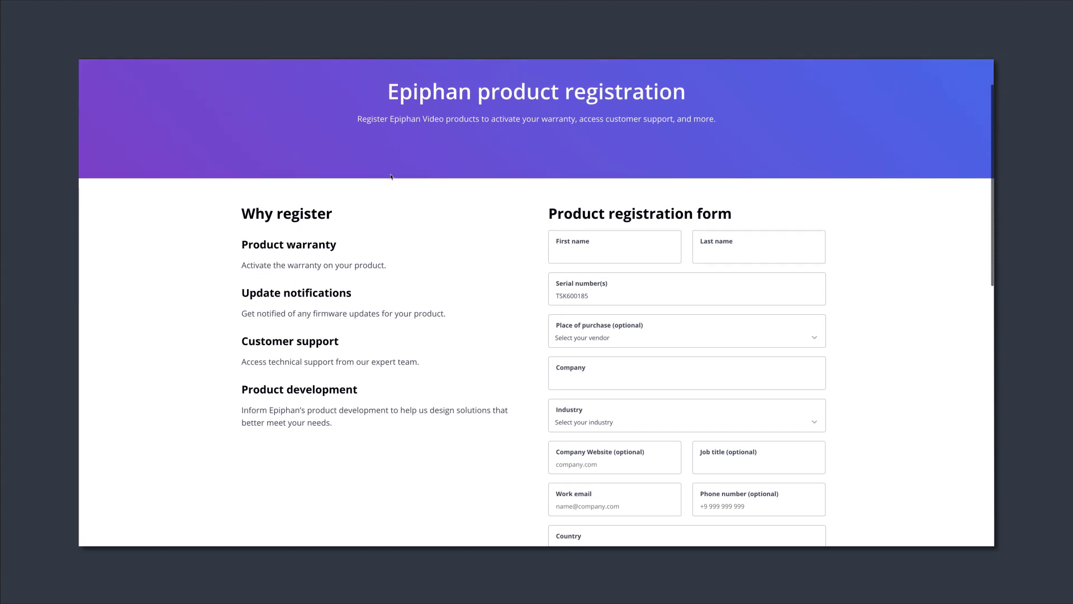
pyautogui.scroll(-1, 392, 177)
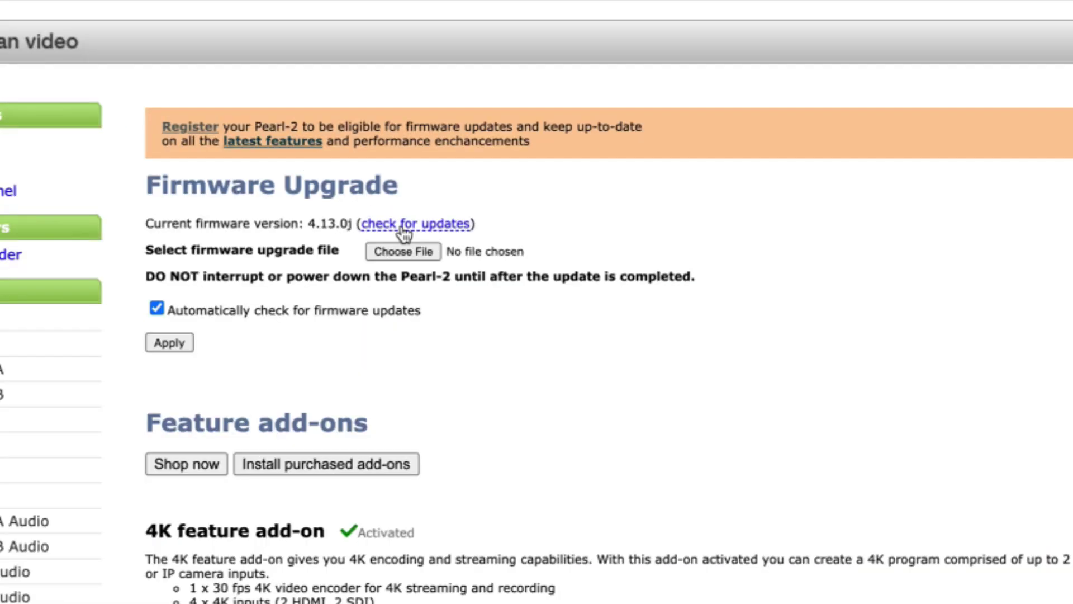
# Check for updates and install firmware 4.14.2f over 4.13.0j, confirming the prompt.
pyautogui.click(399, 124)
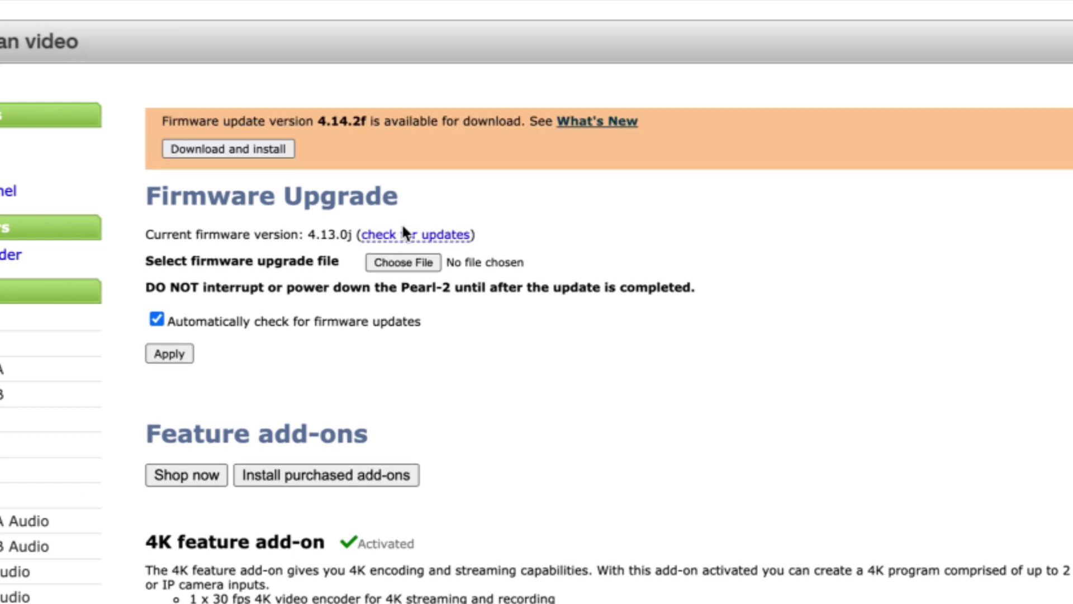
pyautogui.click(258, 150)
pyautogui.click(937, 142)
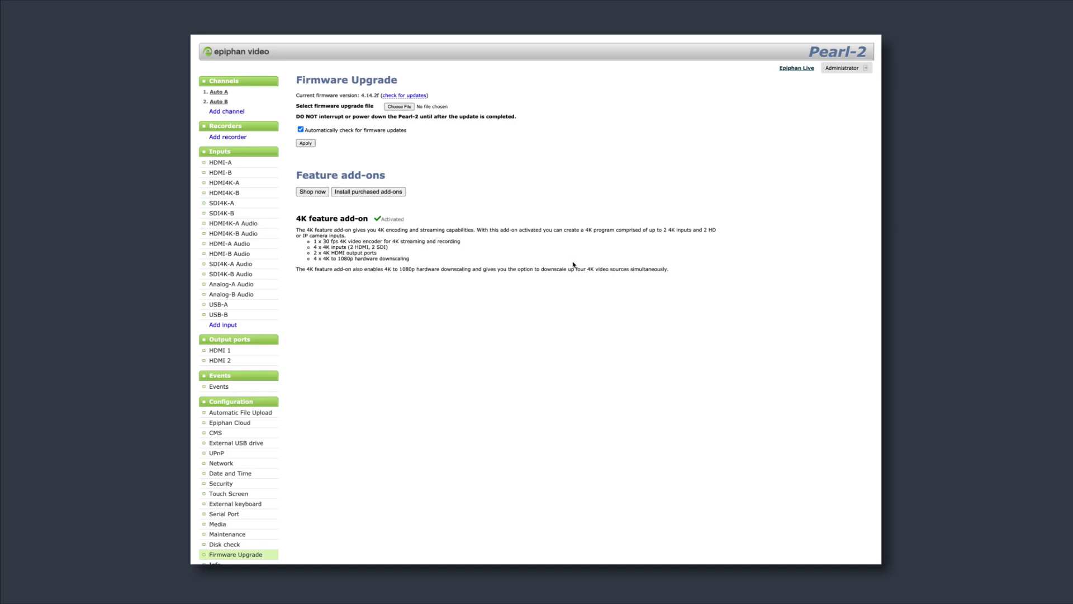
# Re-check for firmware updates, then run and confirm a factory reset to default settings.
pyautogui.click(390, 96)
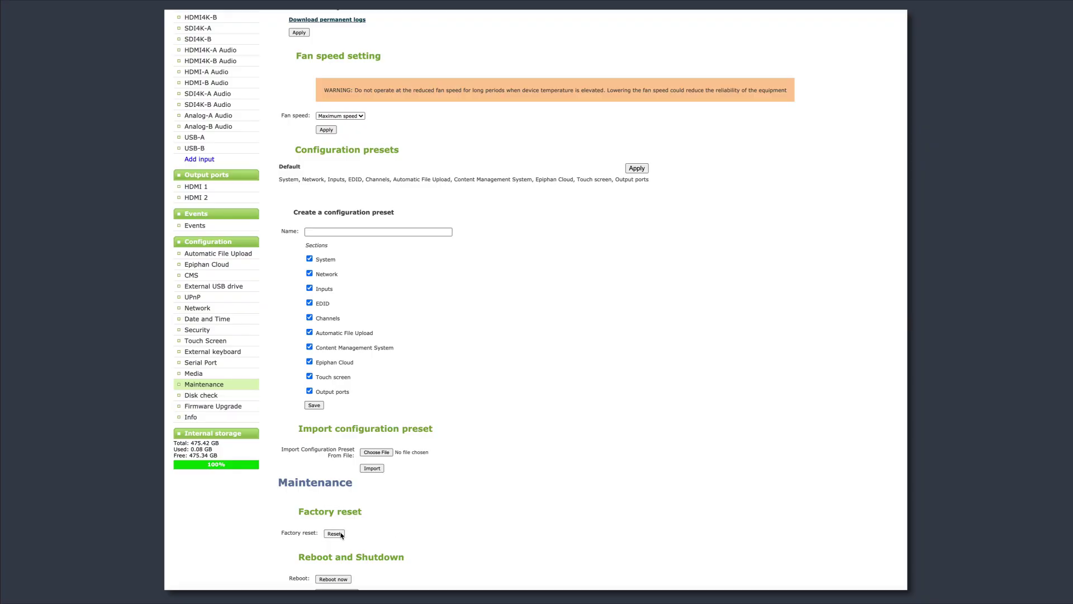
pyautogui.click(334, 534)
pyautogui.click(618, 58)
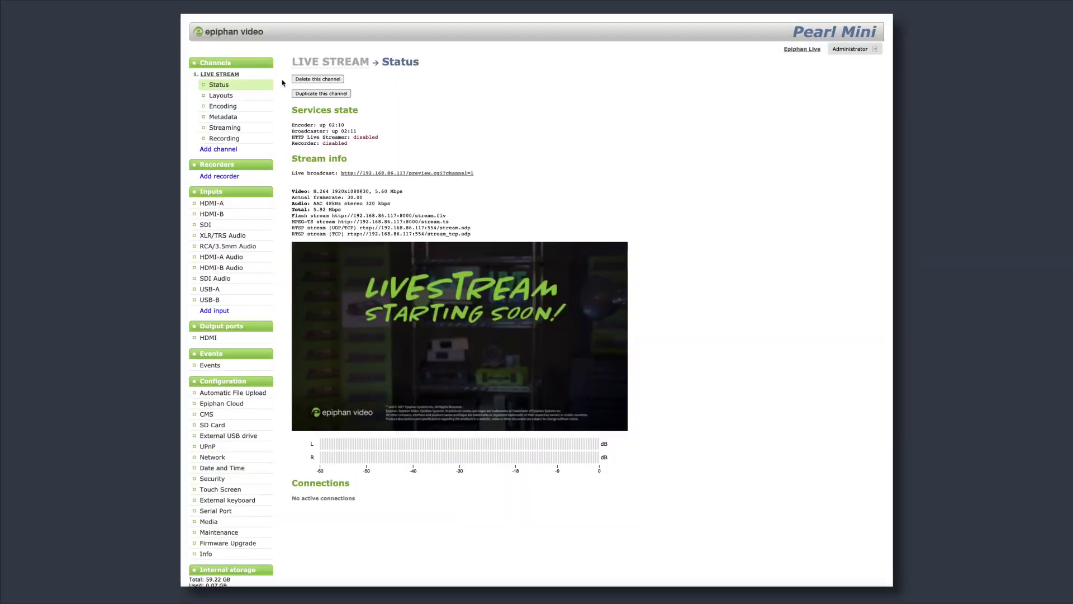
# Save the LIVE STREAM layout with its intro image unchanged, then add new empty Layout 3.
pyautogui.click(235, 98)
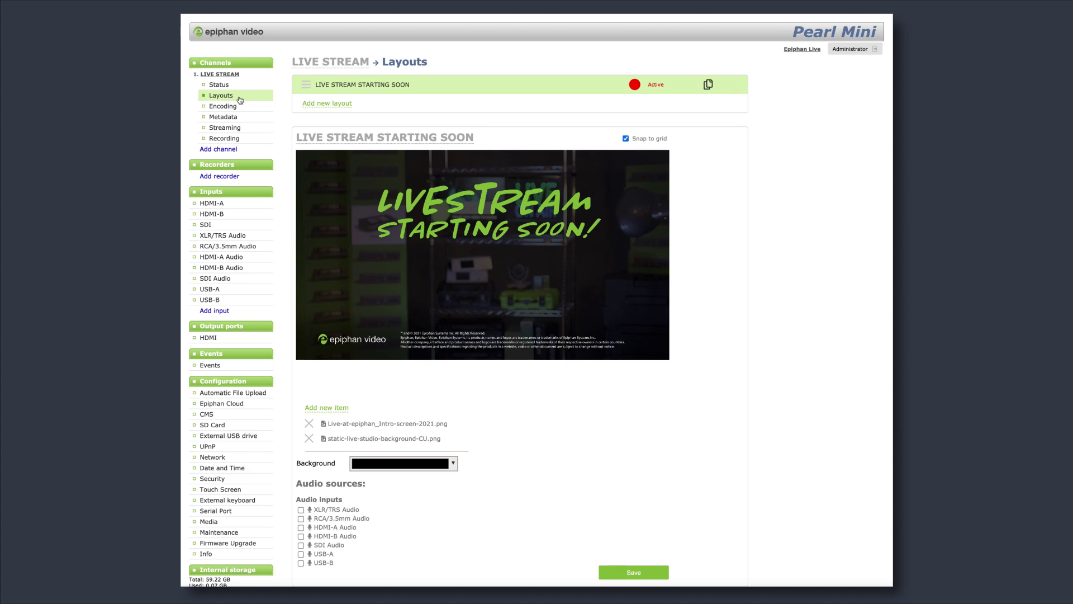
pyautogui.click(411, 424)
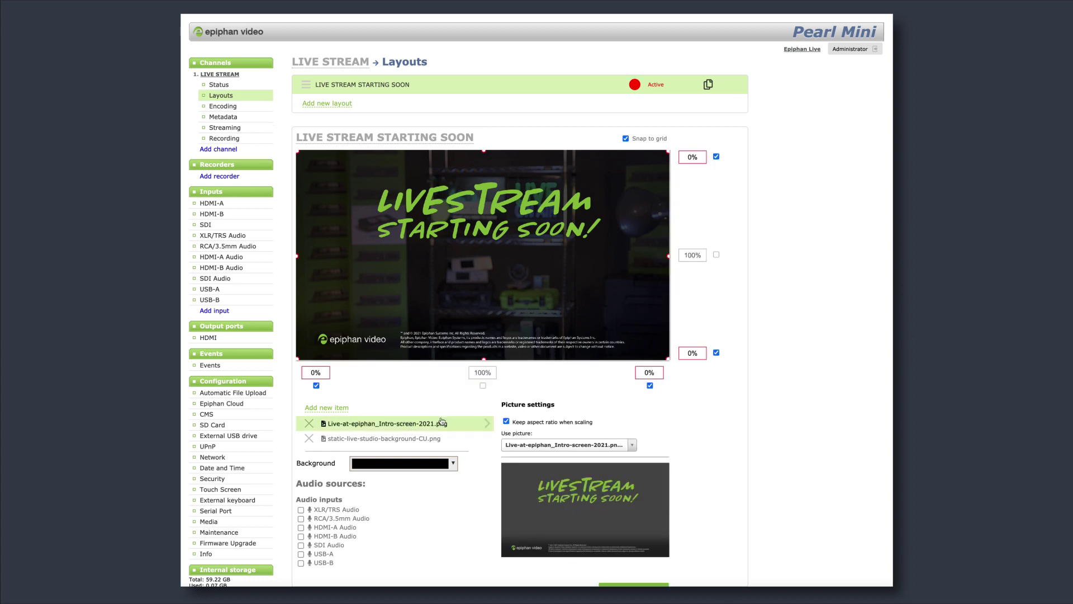
pyautogui.moveTo(670, 358)
pyautogui.mouseDown()
pyautogui.moveTo(596, 327)
pyautogui.moveTo(669, 359)
pyautogui.mouseUp()
pyautogui.scroll(-1, 737, 402)
pyautogui.click(633, 561)
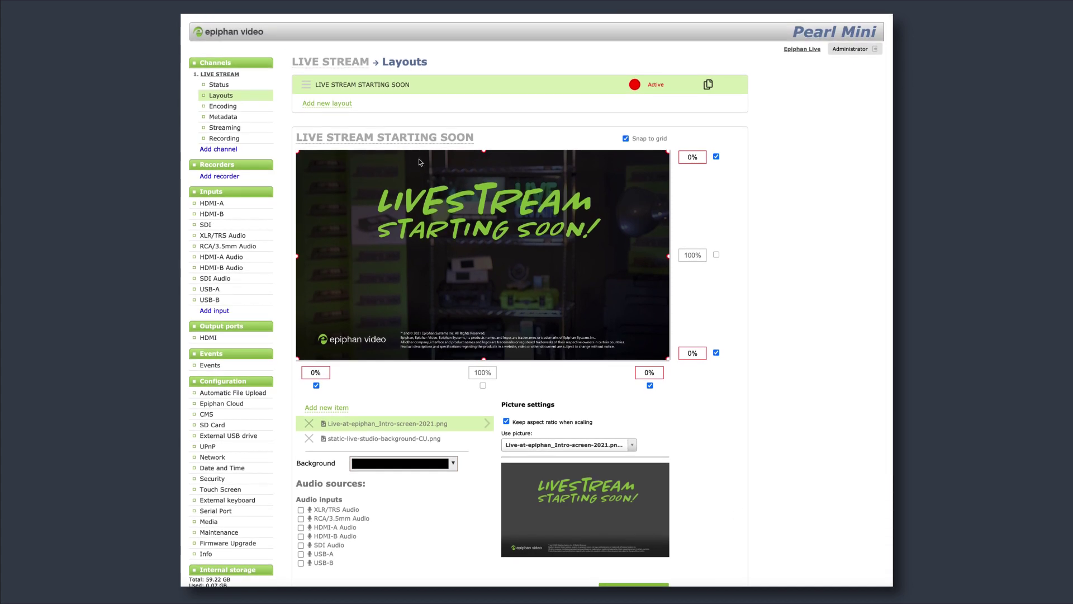
pyautogui.click(335, 109)
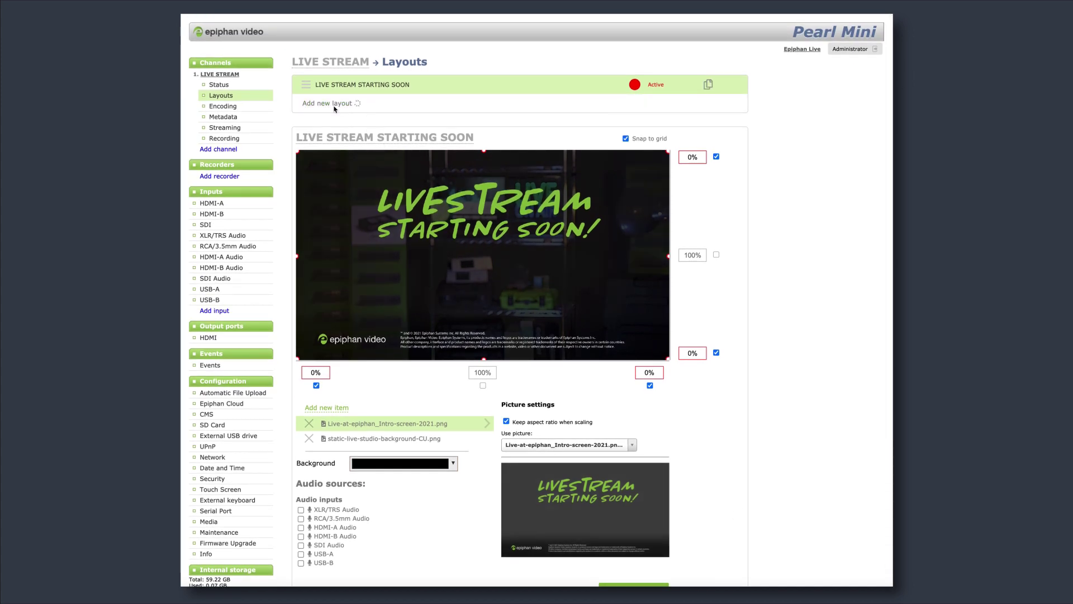
pyautogui.click(335, 424)
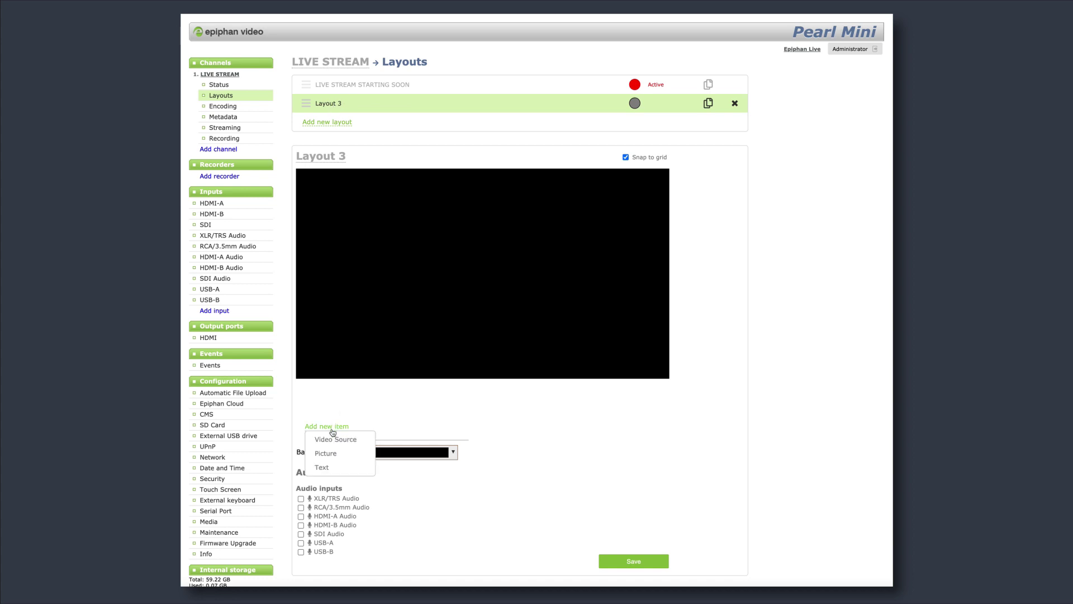
# Add HDMI-B as a video source stretched to fill the whole layout.
pyautogui.click(335, 438)
pyautogui.click(565, 455)
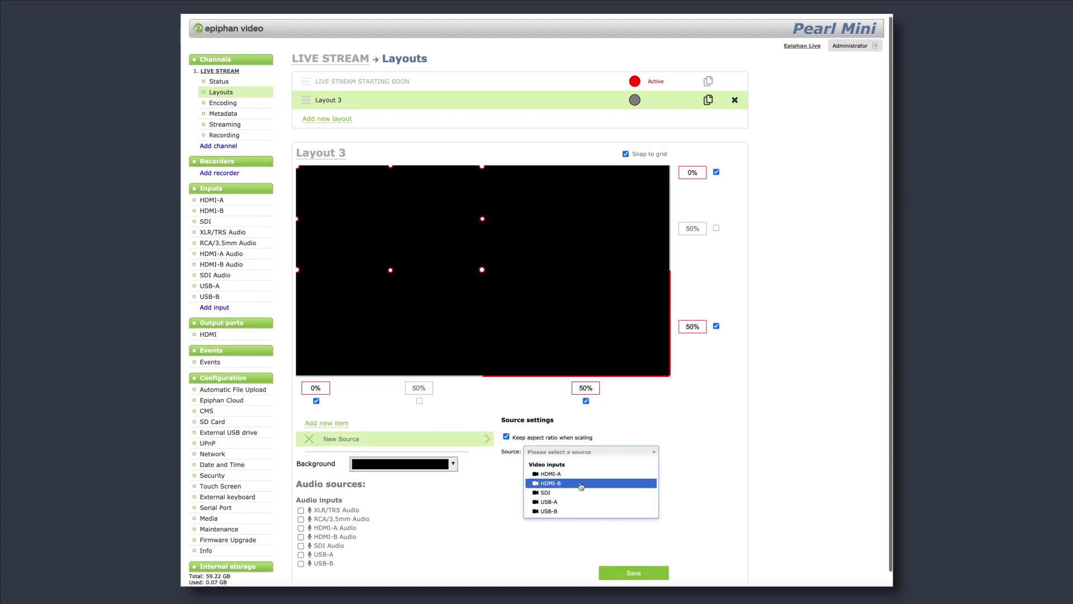
pyautogui.click(581, 482)
pyautogui.moveTo(482, 262); pyautogui.dragTo(771, 431)
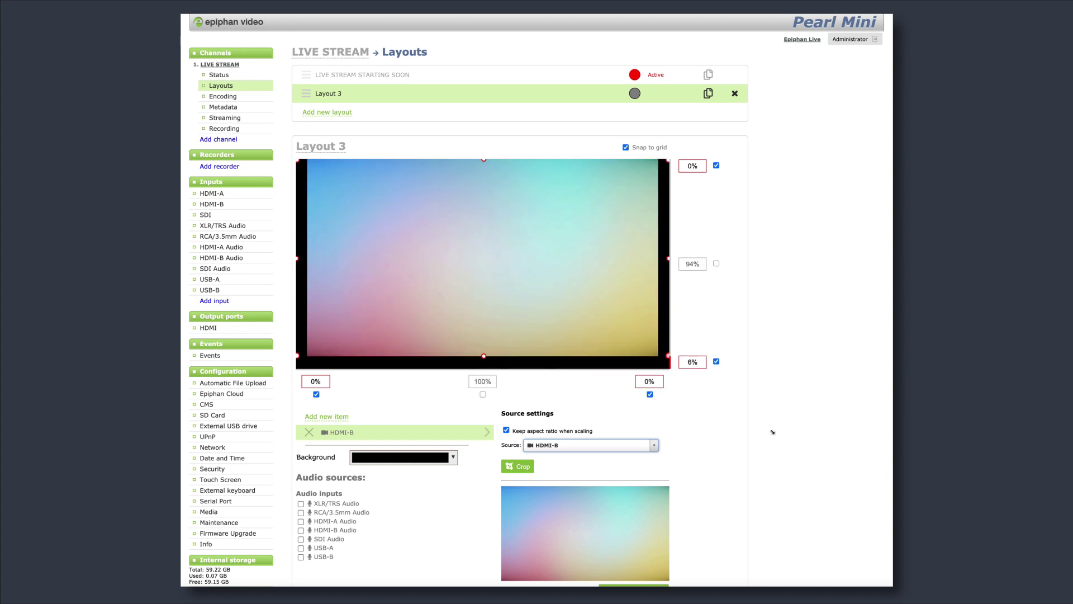
# Add HDMI-A as a second video source, moved toward the centre and enlarged.
pyautogui.click(349, 419)
pyautogui.click(336, 429)
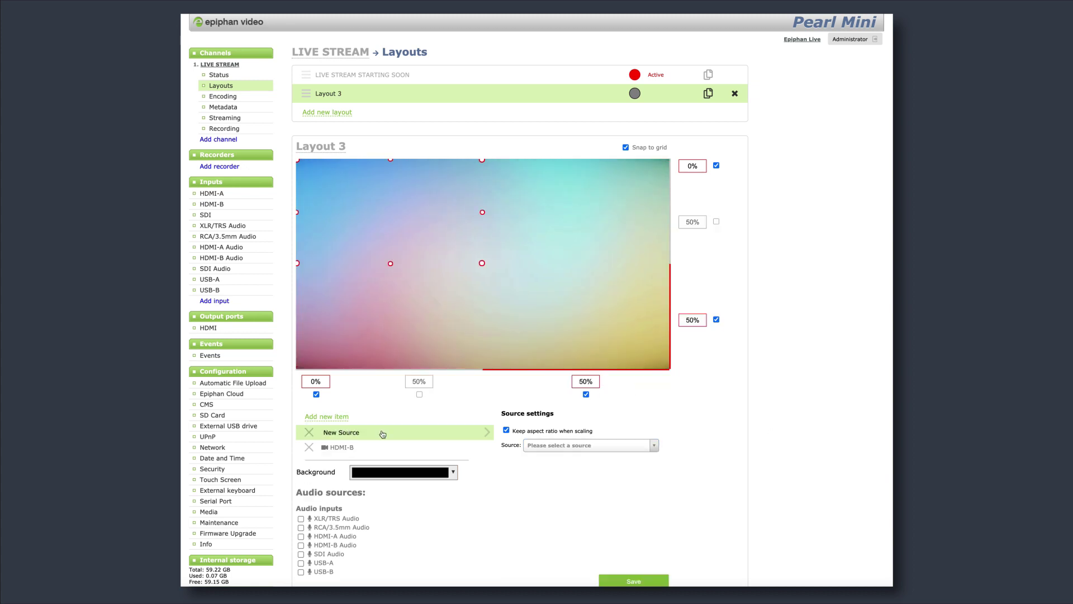
pyautogui.click(596, 446)
pyautogui.click(593, 466)
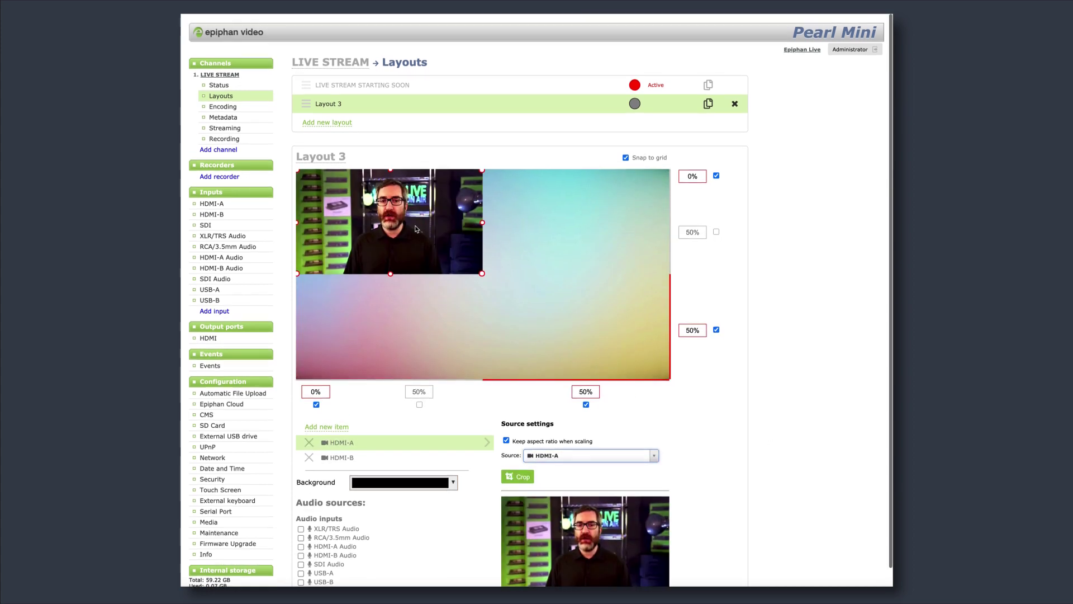
pyautogui.moveTo(390, 211); pyautogui.dragTo(481, 191)
pyautogui.scroll(-1, 484, 268)
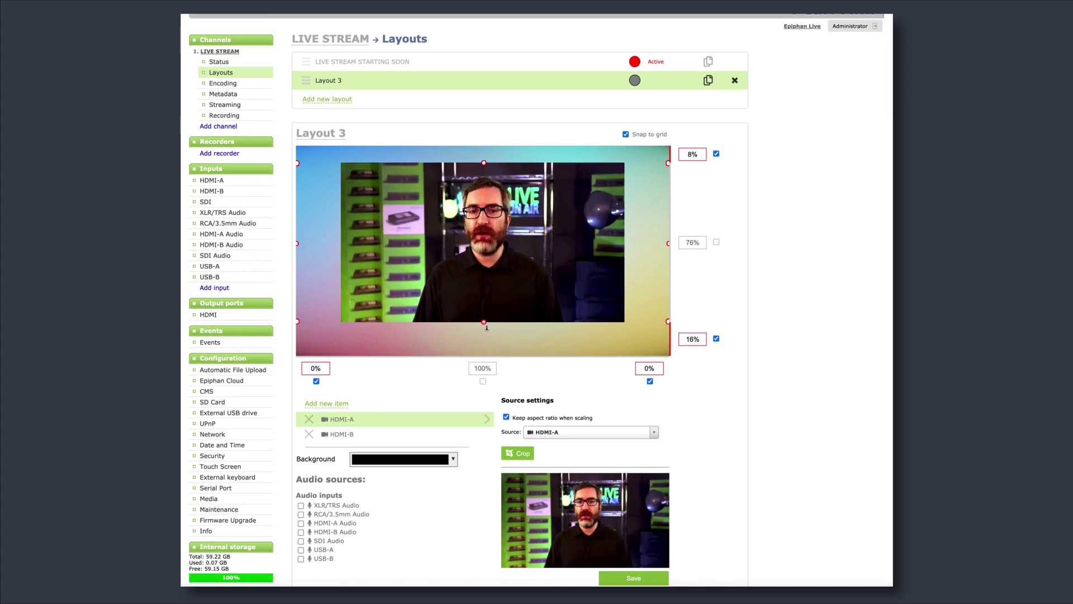
pyautogui.moveTo(483, 296); pyautogui.dragTo(483, 338)
# Add the Epiphan logo picture, placed right and shrunk to a thin strip along the top.
pyautogui.click(634, 578)
pyautogui.click(329, 427)
pyautogui.click(338, 442)
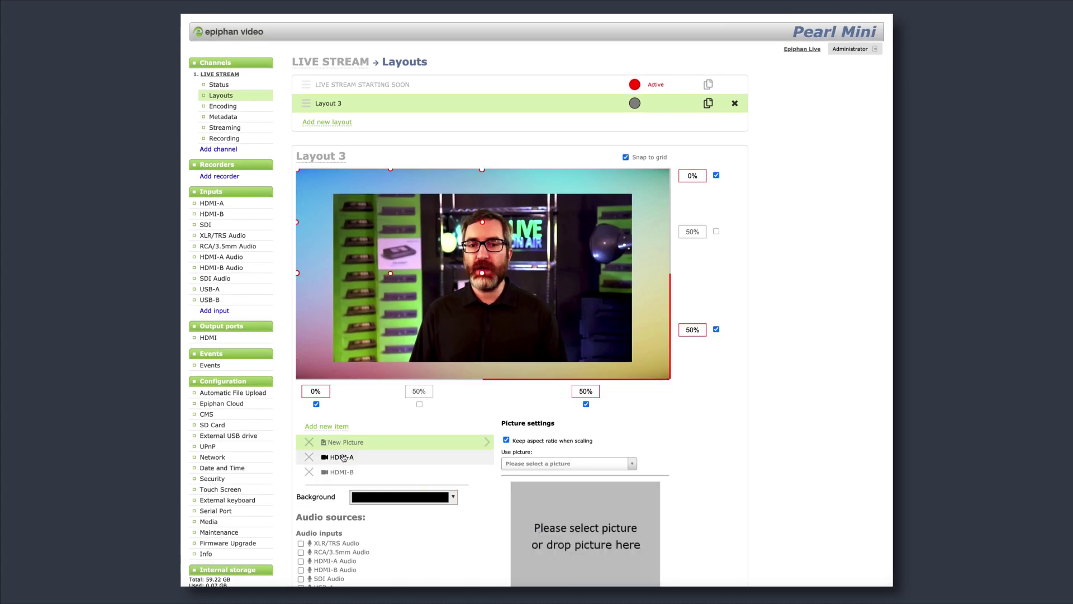
pyautogui.click(569, 464)
pyautogui.click(567, 497)
pyautogui.moveTo(390, 221); pyautogui.dragTo(576, 221)
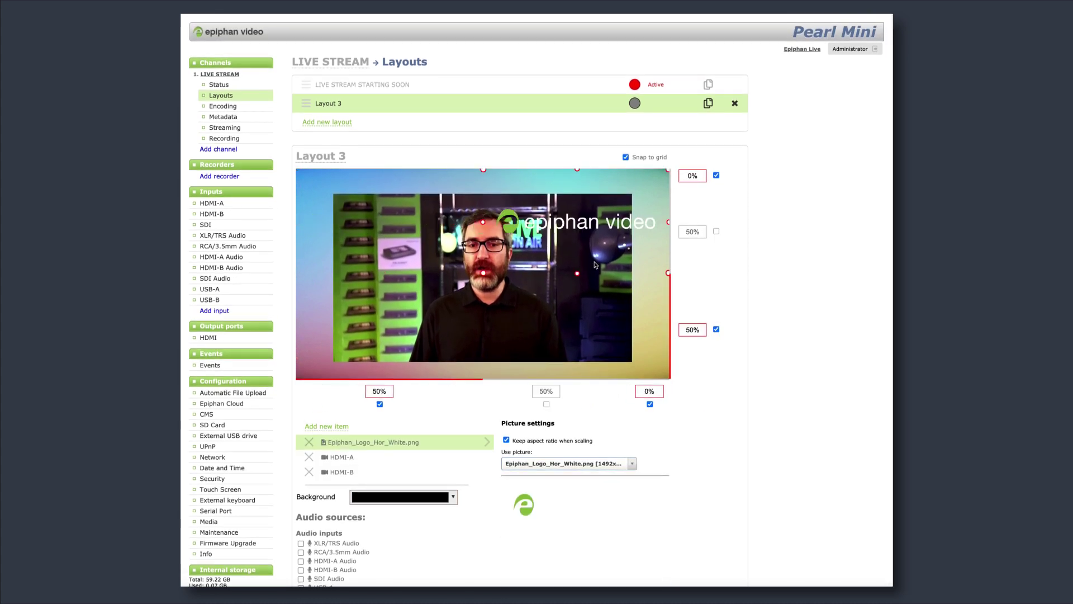
pyautogui.moveTo(483, 273); pyautogui.dragTo(569, 183)
# Include HDMI-A Audio in the layout's sound and rename the layout HOST 1UP.
pyautogui.scroll(-1, 640, 407)
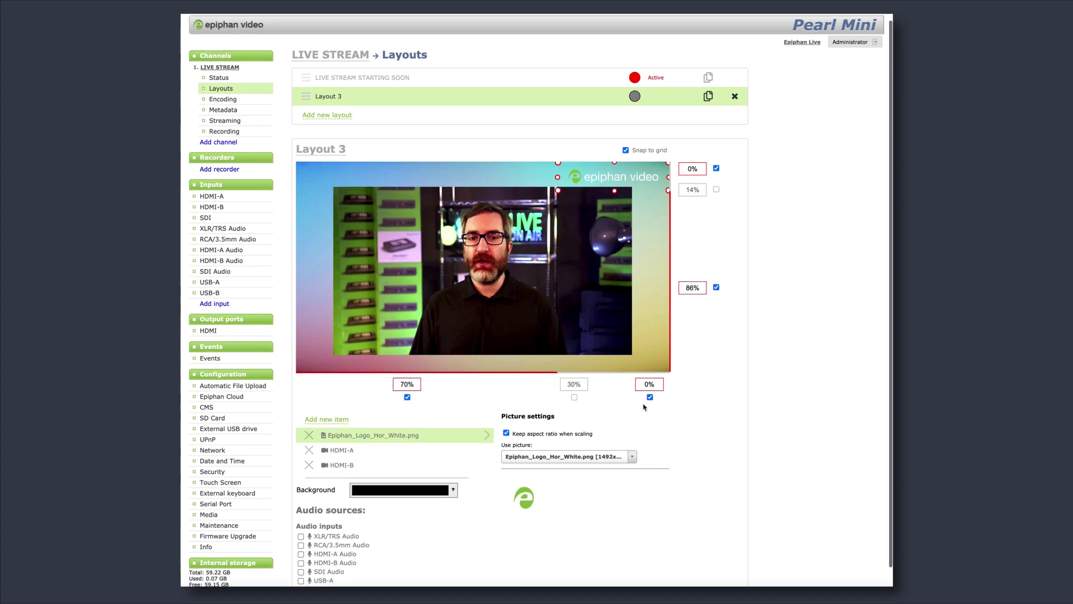
pyautogui.scroll(1, 644, 549)
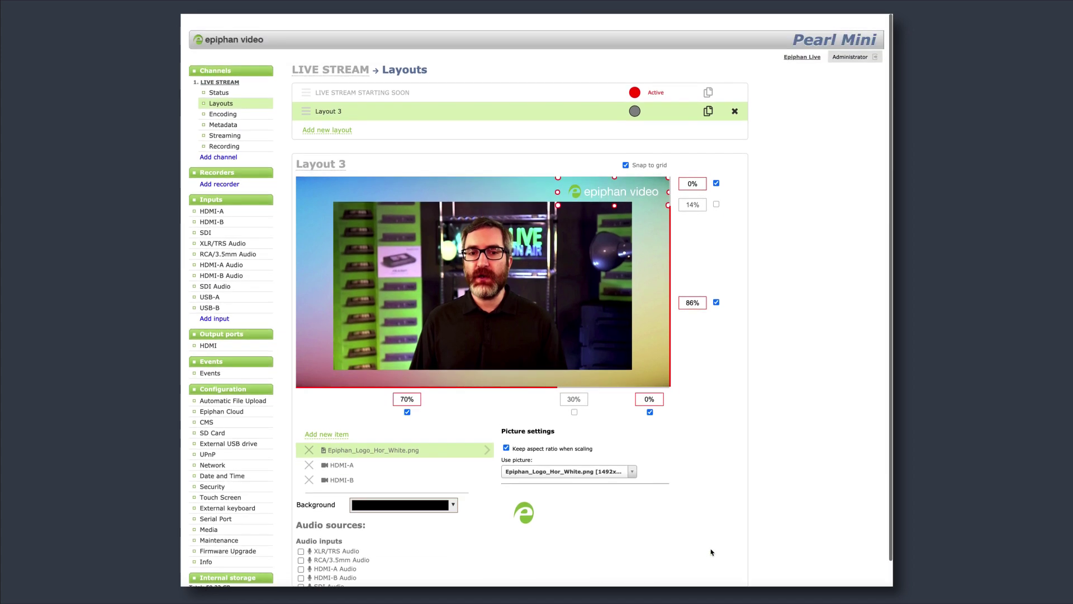
pyautogui.scroll(-1, 559, 547)
pyautogui.click(335, 526)
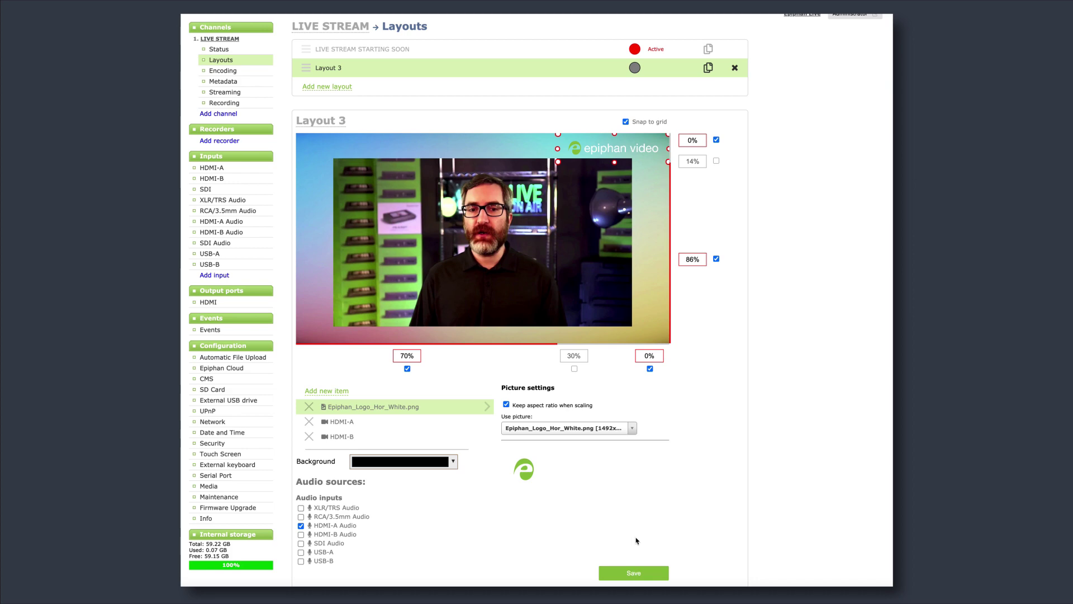
pyautogui.click(327, 120)
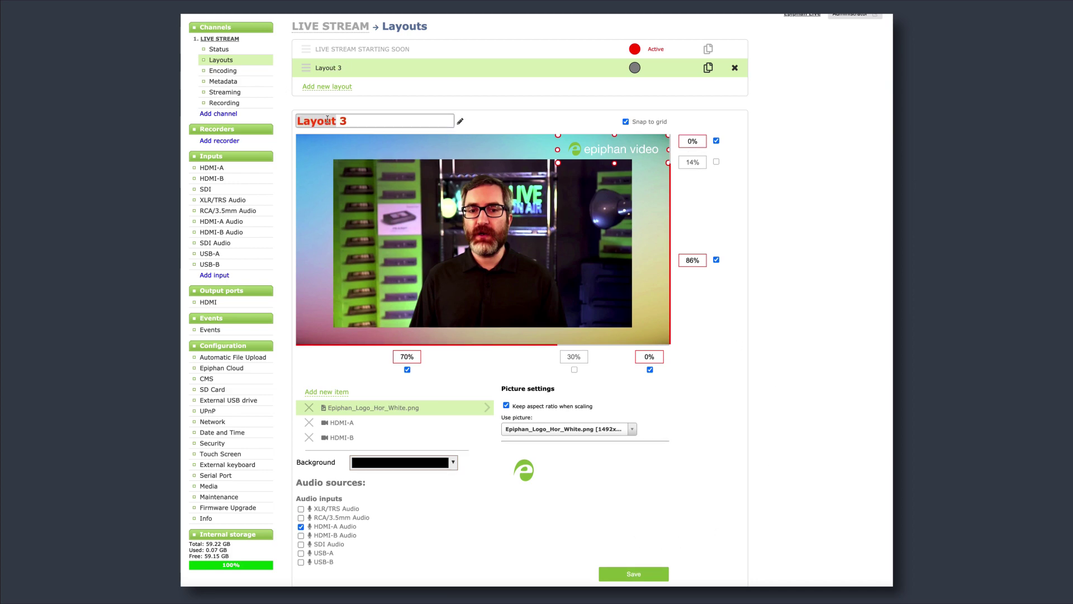
pyautogui.press('Return')
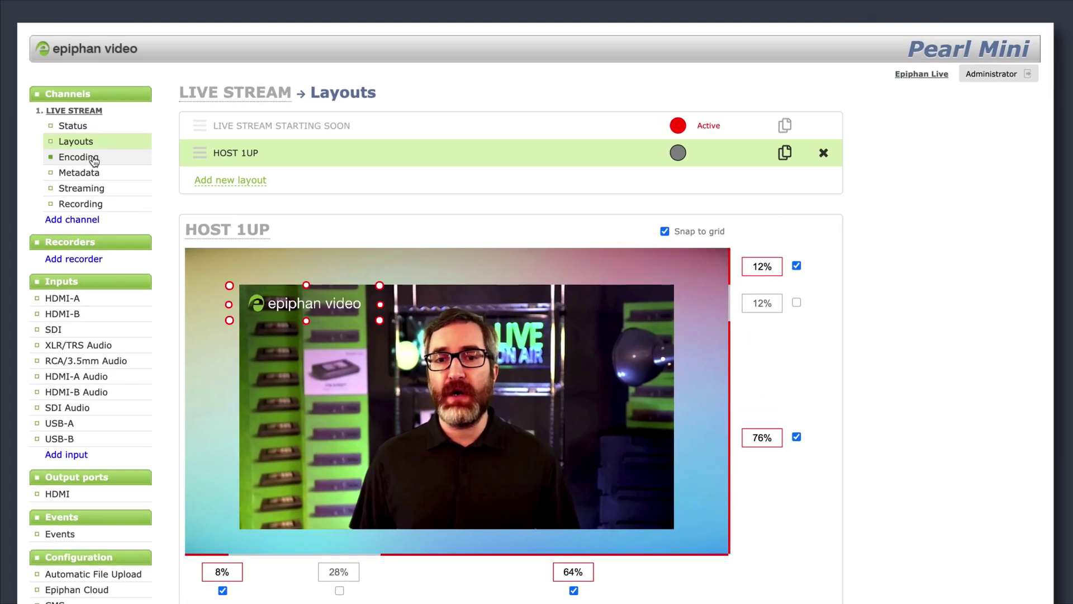
# Look through the channel's Encoding, Streaming and Recording pages.
pyautogui.click(223, 71)
pyautogui.click(85, 190)
pyautogui.click(89, 204)
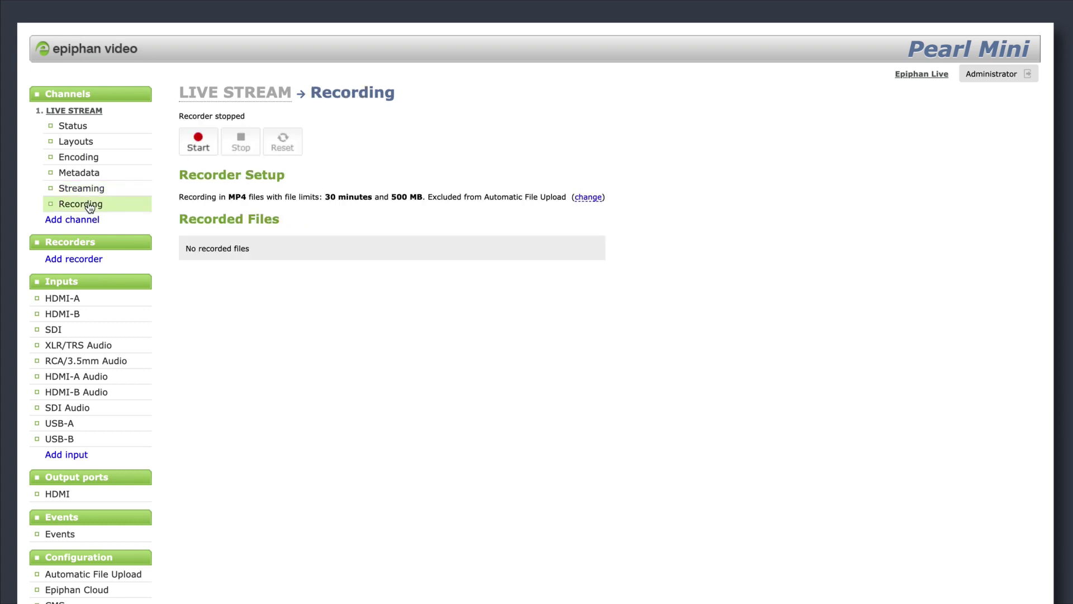
# Uncheck current signal resolution to fix 1920x1080 H.264 encoding, apply, then revisit Streaming and Recording.
pyautogui.click(93, 161)
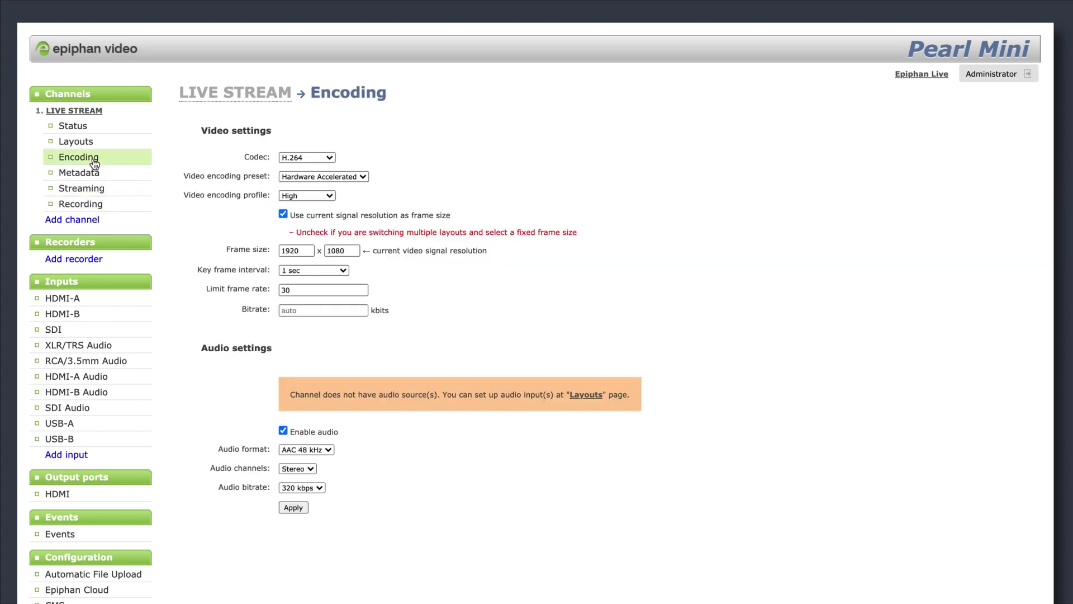
pyautogui.click(283, 214)
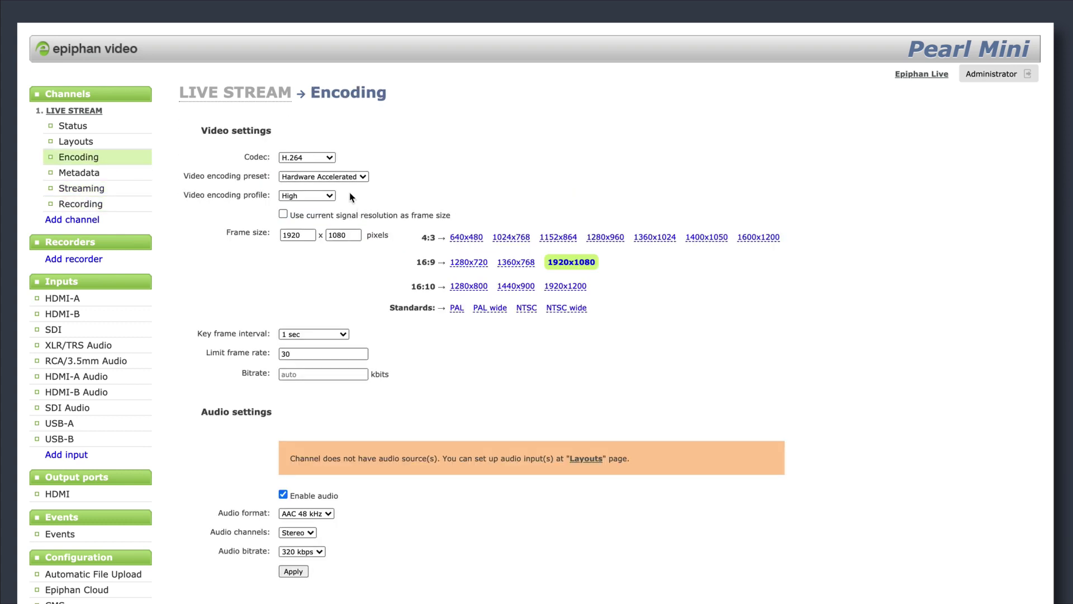
pyautogui.click(323, 158)
pyautogui.click(313, 157)
pyautogui.click(299, 573)
pyautogui.click(85, 189)
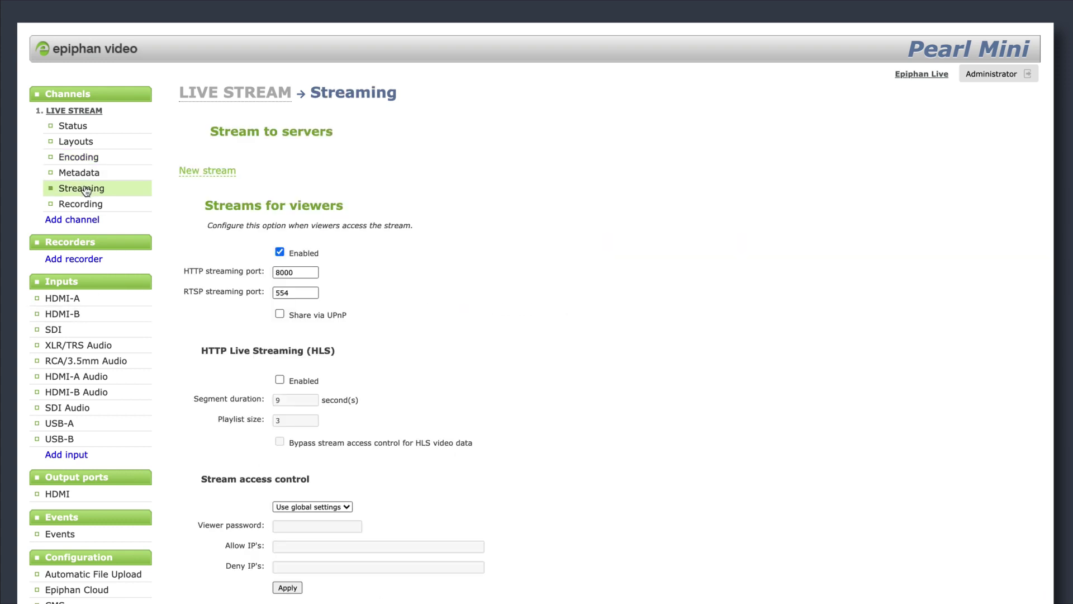
pyautogui.click(81, 205)
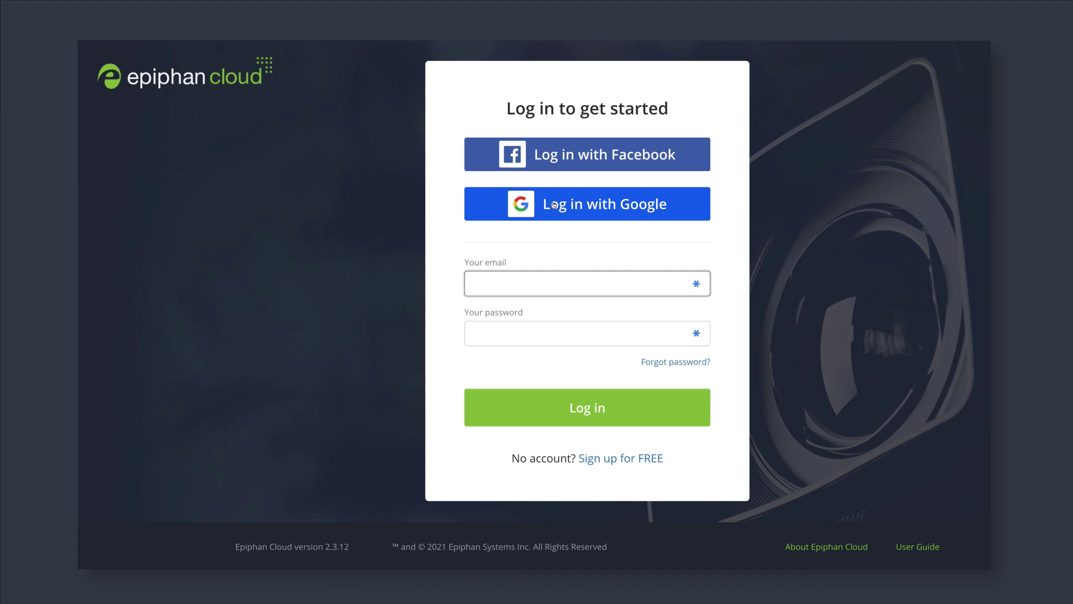
# Log in to Epiphan Cloud with Google, start Pair device, and open Executive Office - Nano's info.
pyautogui.click(554, 205)
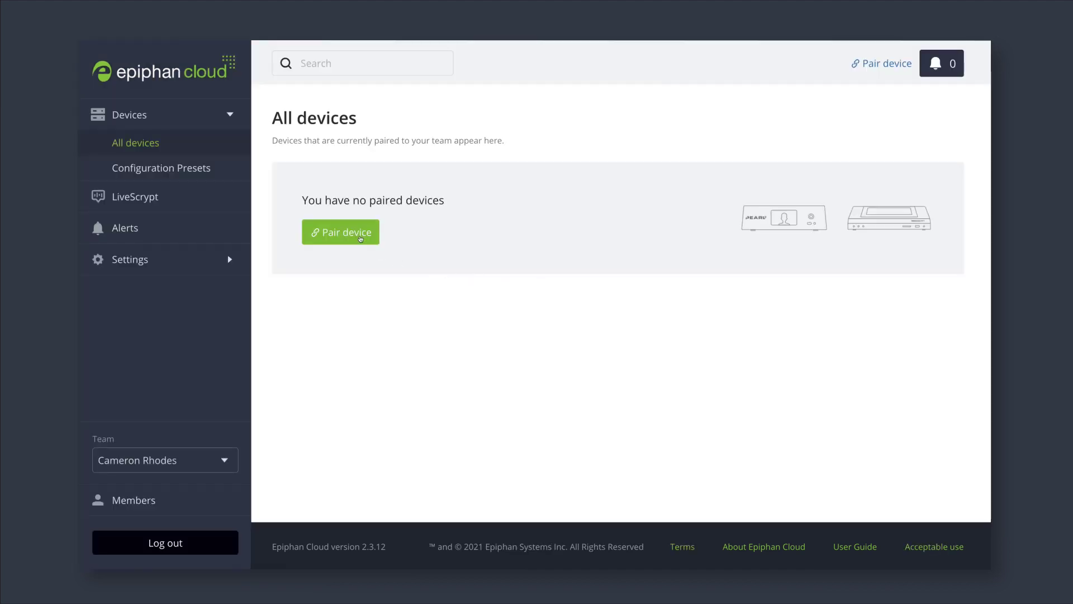
pyautogui.click(359, 235)
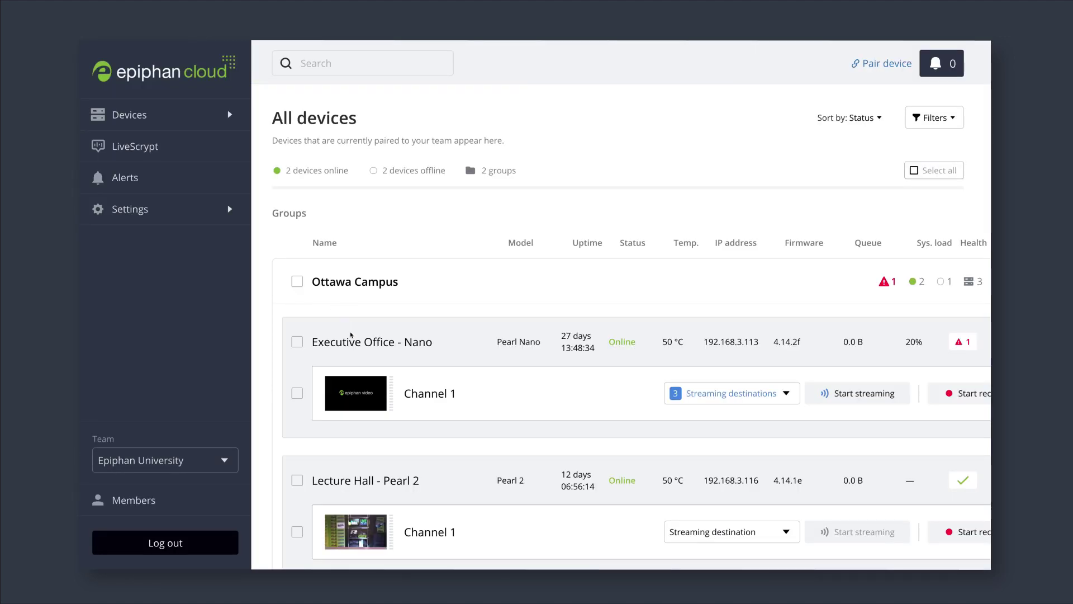
pyautogui.click(355, 341)
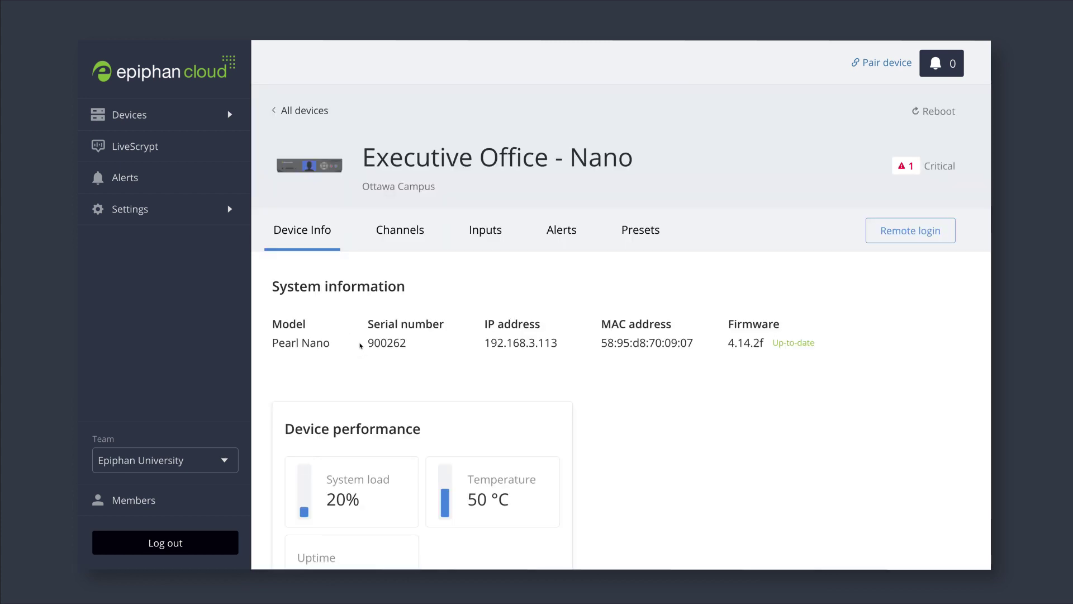